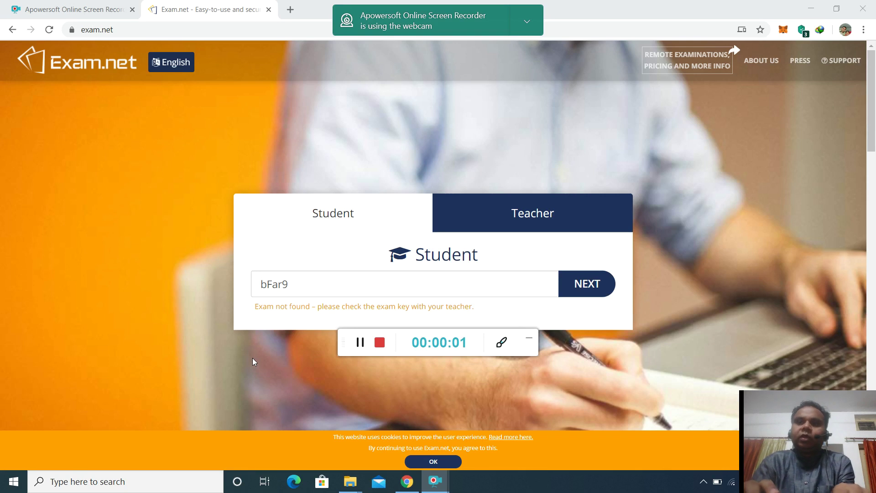
Replace the mistyped exam key with the corrected key and submit it.
left_click(529, 338)
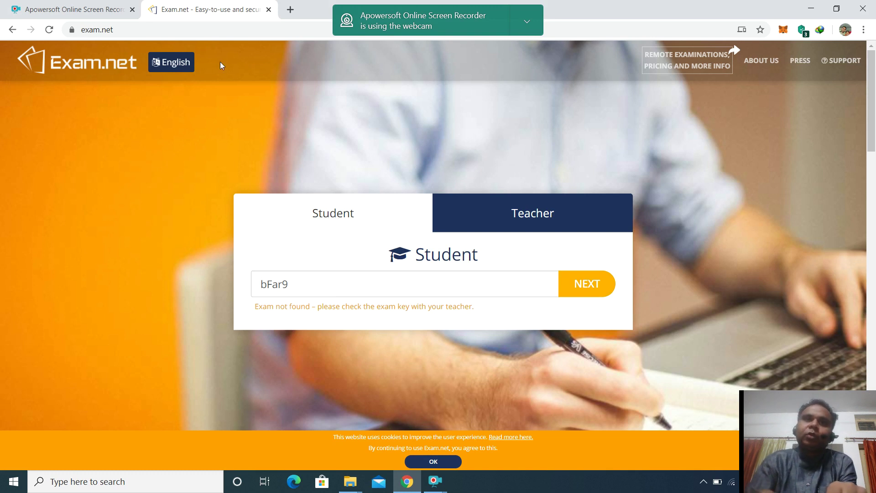
left_click(132, 32)
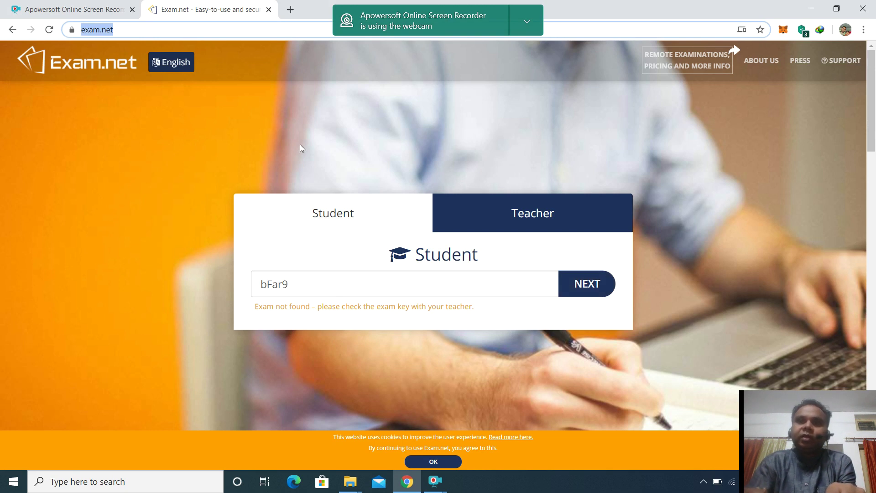
left_click(289, 281)
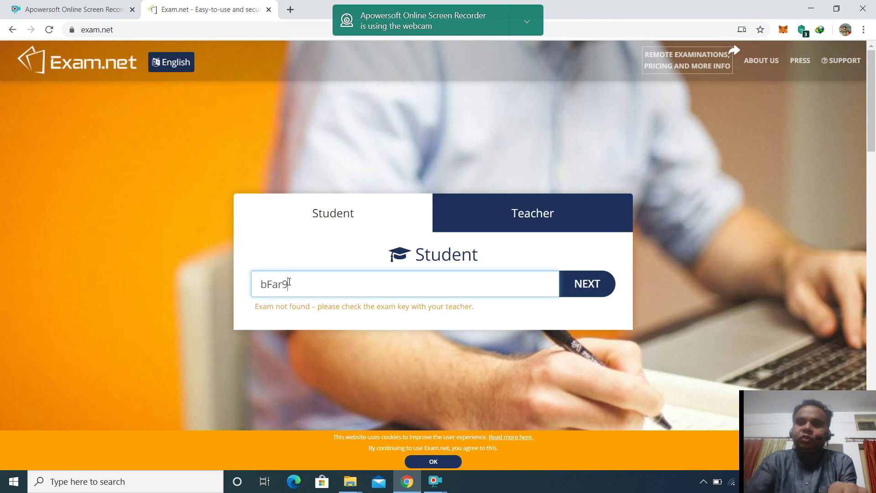
key("BackSpace")
key("BackSpace")
key("BackSpace")
key("BackSpace")
key("BackSpace")
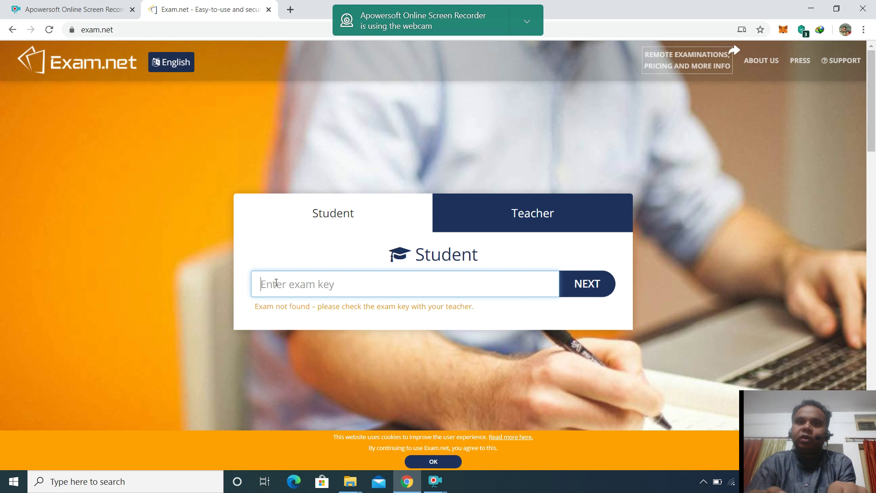
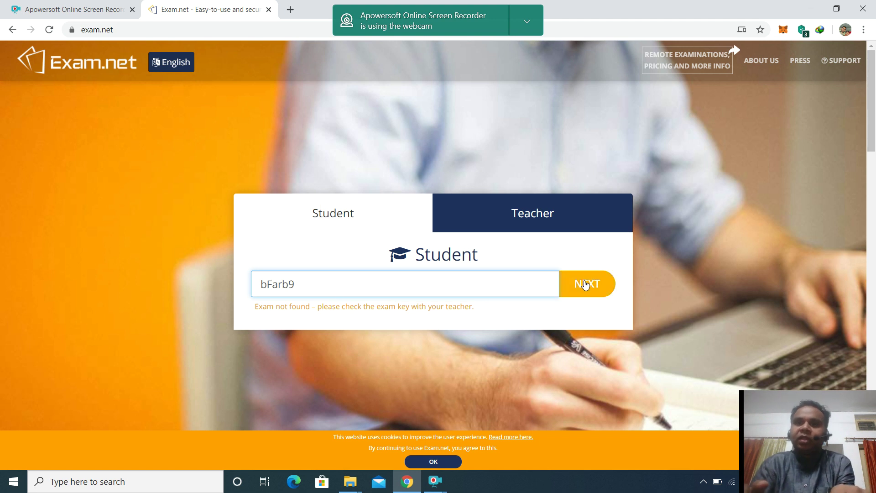
left_click(585, 283)
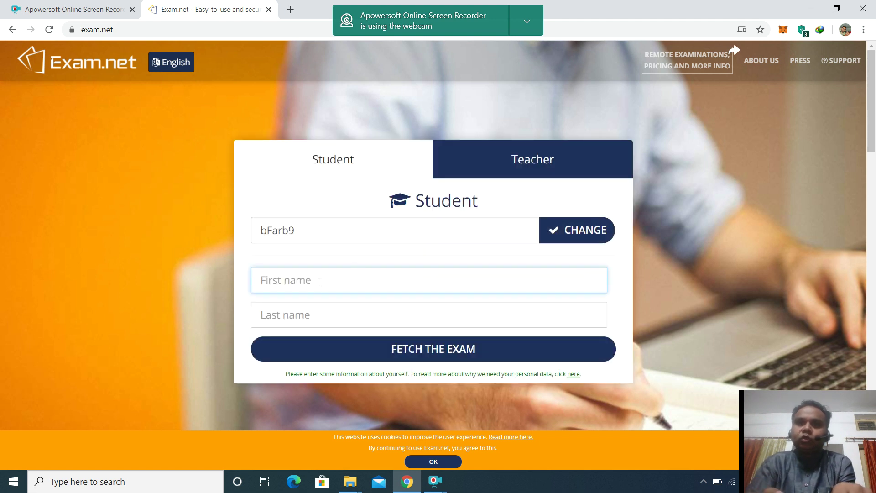
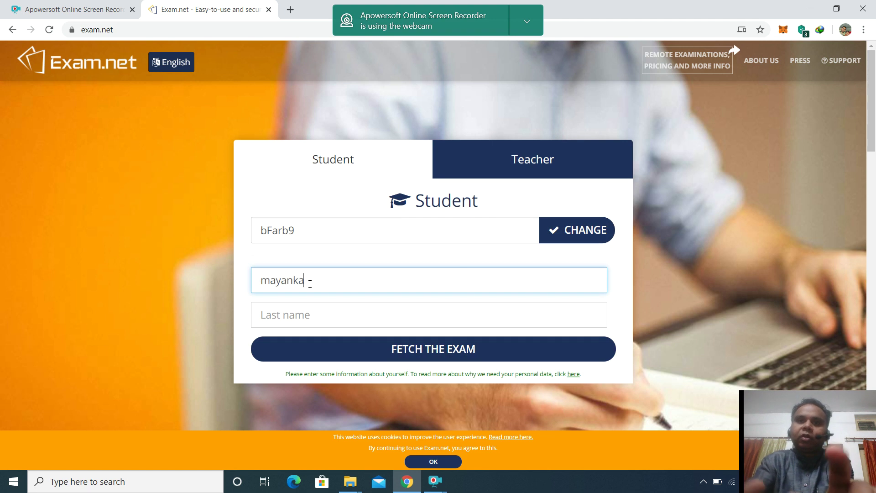
Enter the student's first and last name, fetch the exam and begin it.
key("Tab")
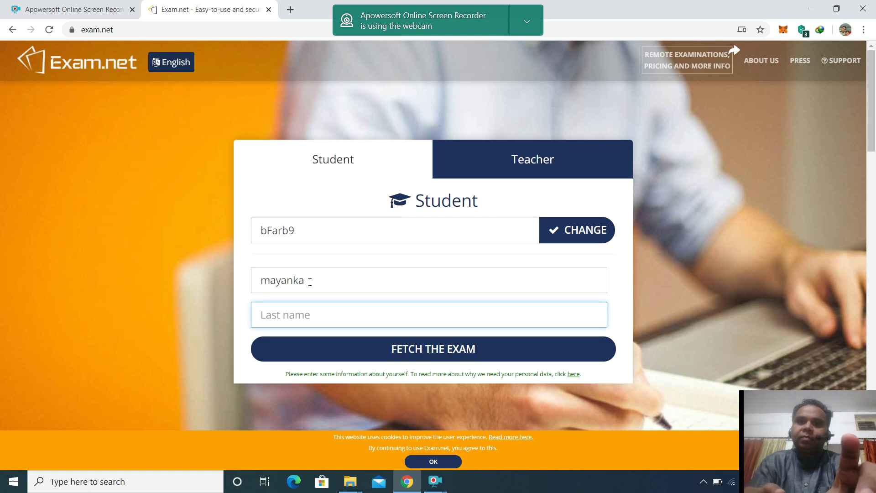
left_click(309, 285)
key("BackSpace")
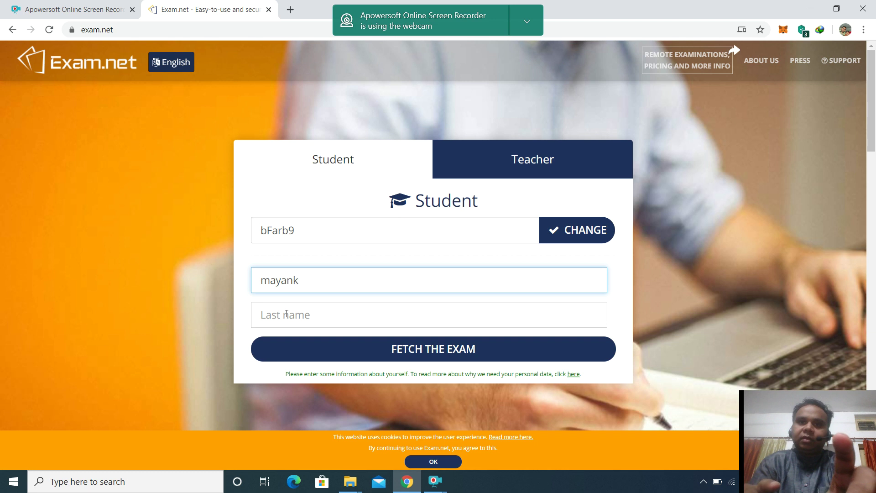
left_click(286, 313)
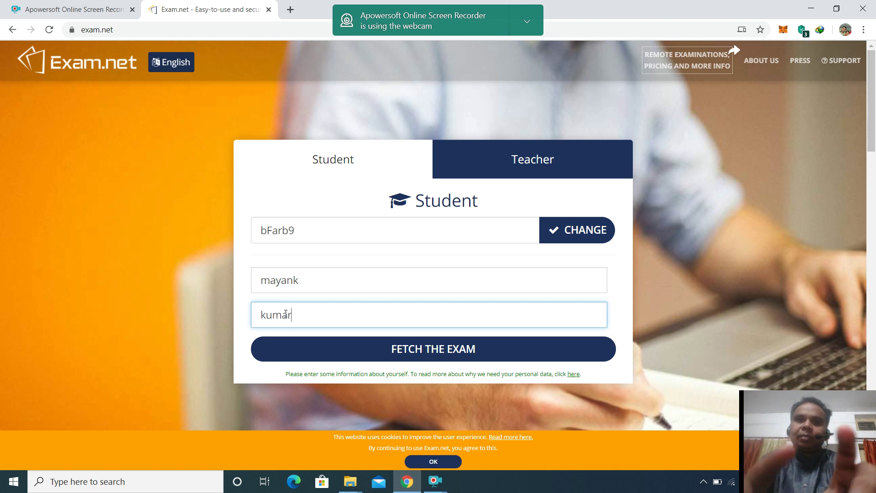
left_click(391, 348)
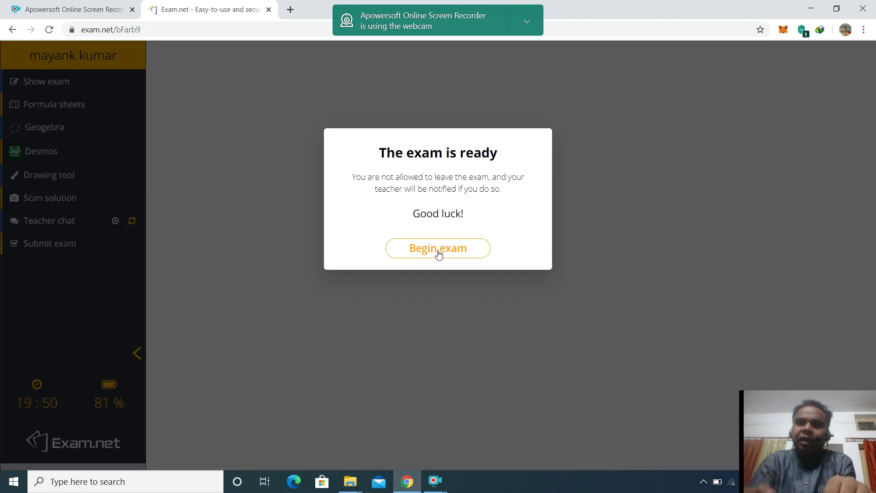
left_click(438, 254)
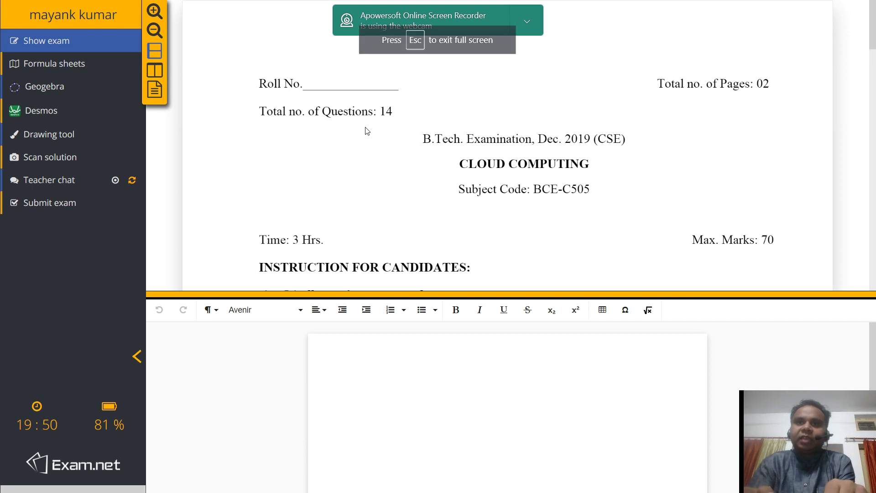
scroll(500, 189, "down", 1)
scroll(500, 189, "down", 10)
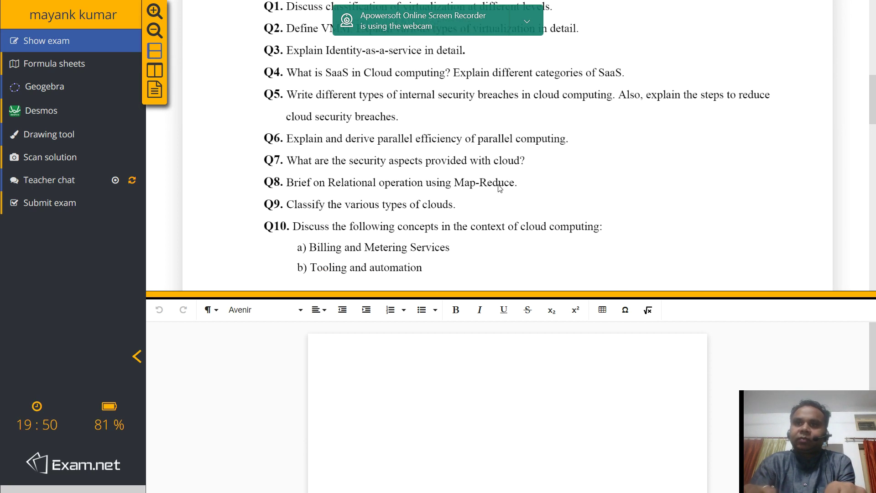
scroll(500, 189, "down", 8)
scroll(500, 189, "down", 8)
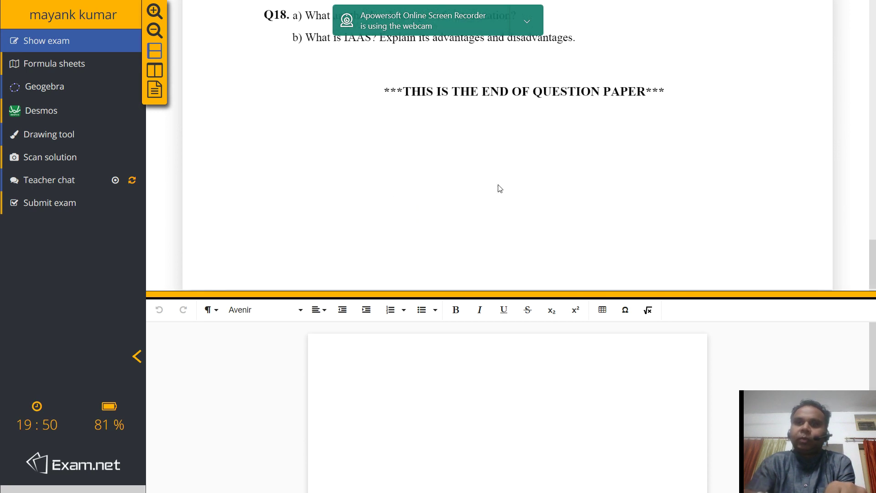
scroll(500, 189, "up", 20)
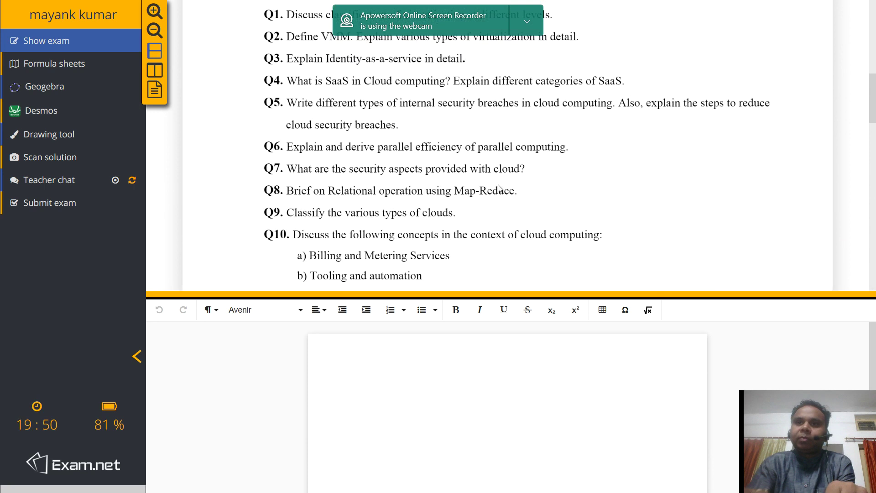
scroll(500, 188, "up", 8)
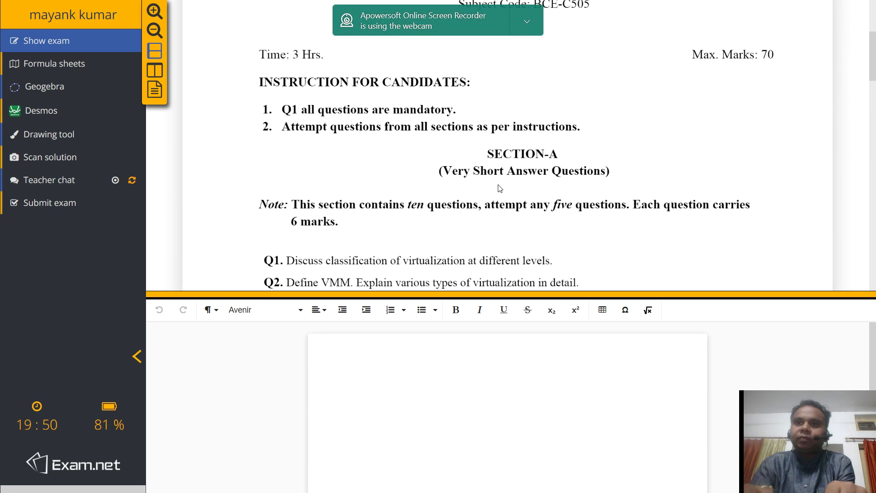
Type 'q1) gfhghghg' and, on a new line, 'dfgfgfdg' in the answer editor.
left_click(413, 408)
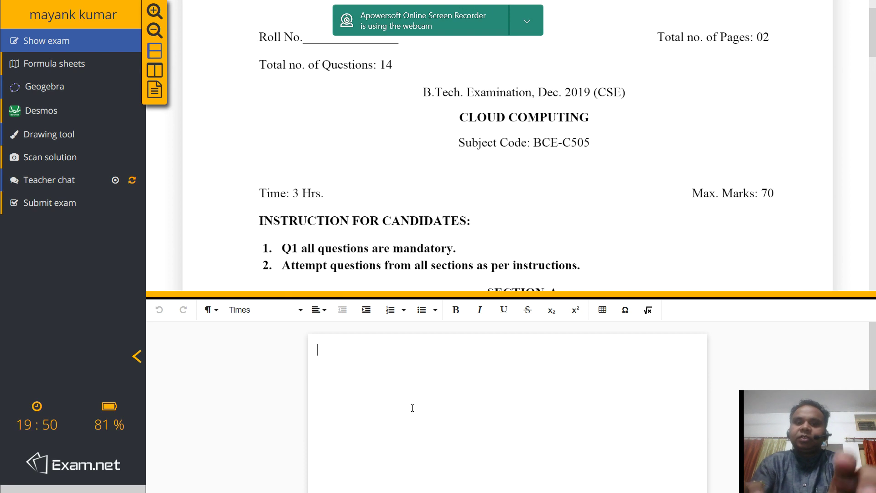
type("q1")
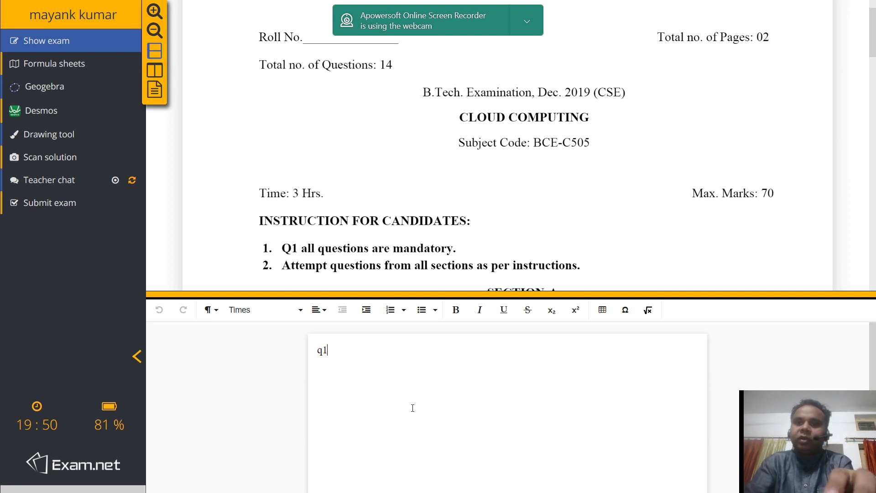
type(") ")
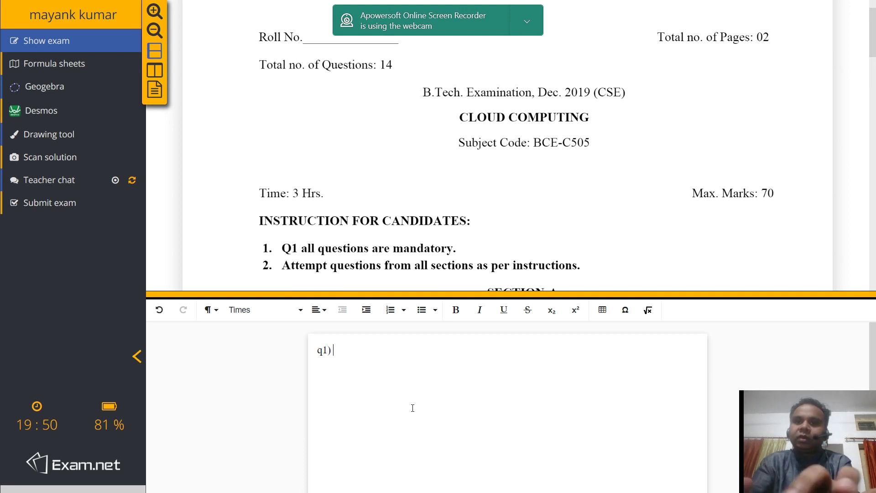
type("gfhghghg")
key("Return")
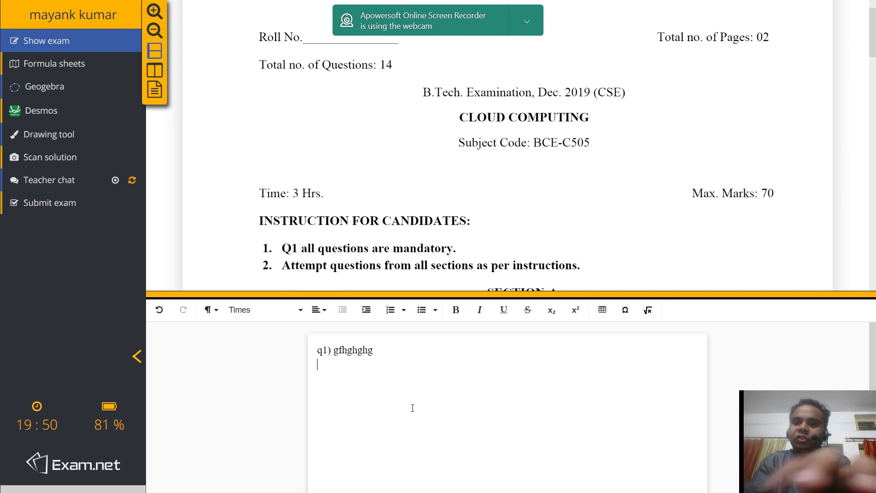
type("dfgfgfdg")
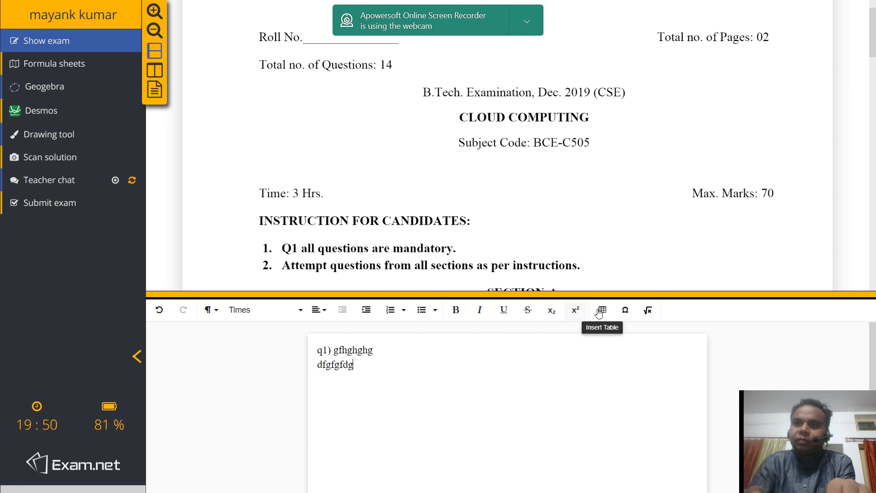
Open the Special Characters chart, scroll through it and close it.
left_click(623, 311)
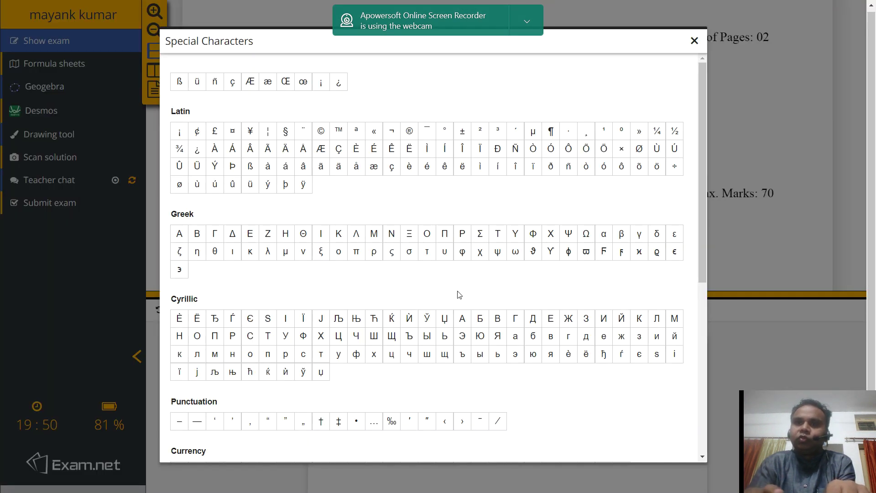
scroll(459, 294, "down", 6)
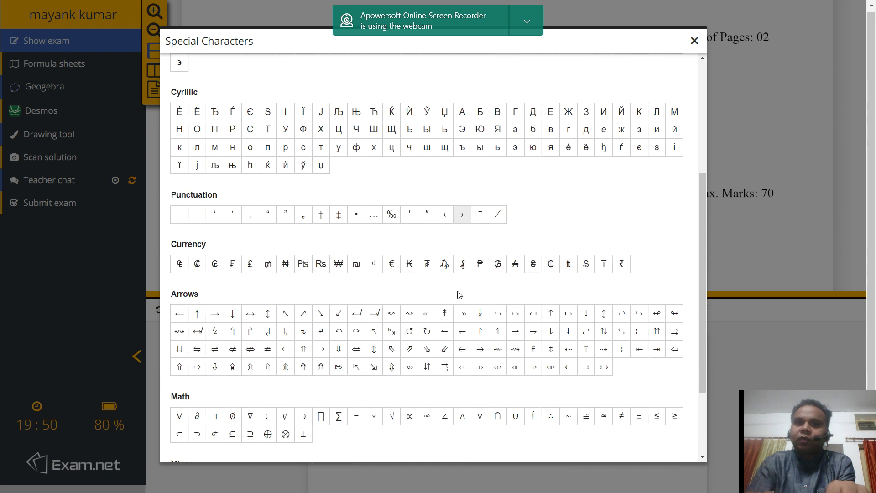
scroll(459, 295, "down", 1)
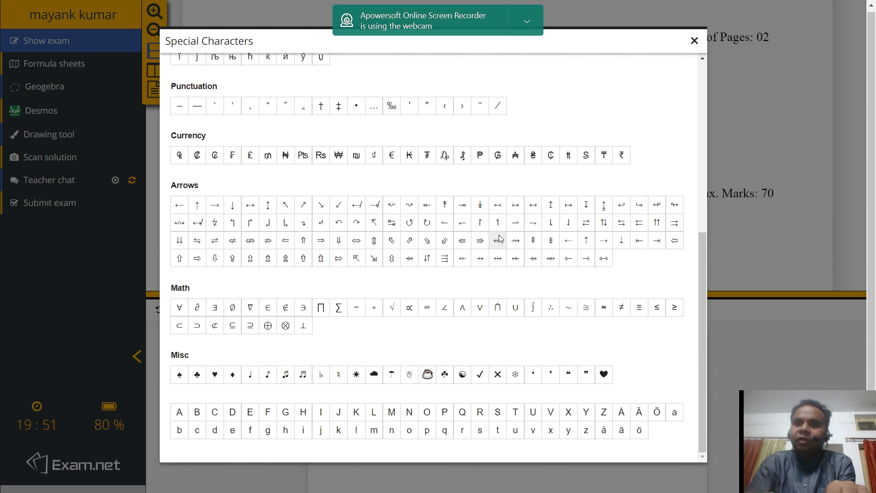
left_click(695, 41)
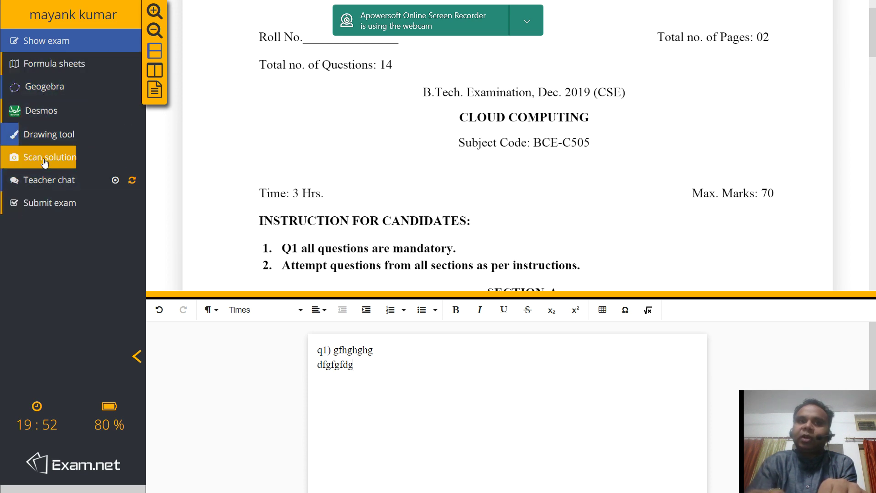
Show the 'Formulas for mathematics 5' formula sheet in place of the exam.
left_click(44, 69)
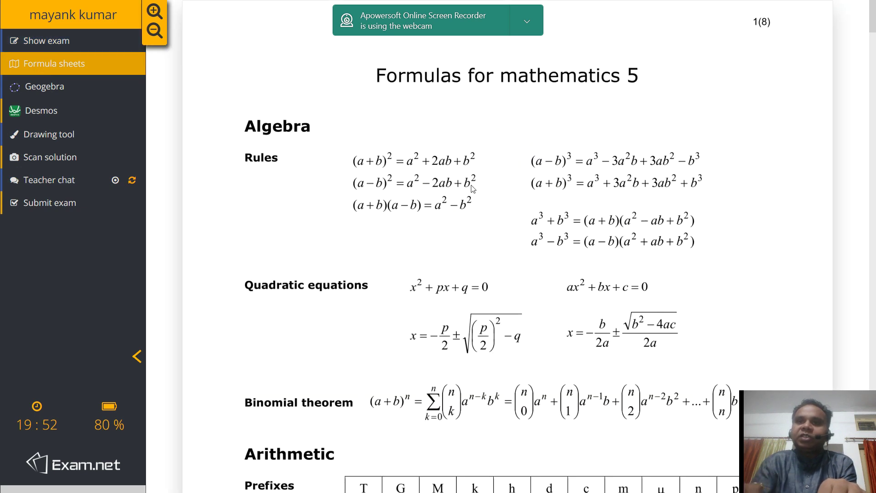
Scroll the formula sheet from Algebra down to complex numbers, then switch to GeoGebra.
scroll(447, 231, "down", 5)
scroll(447, 230, "down", 15)
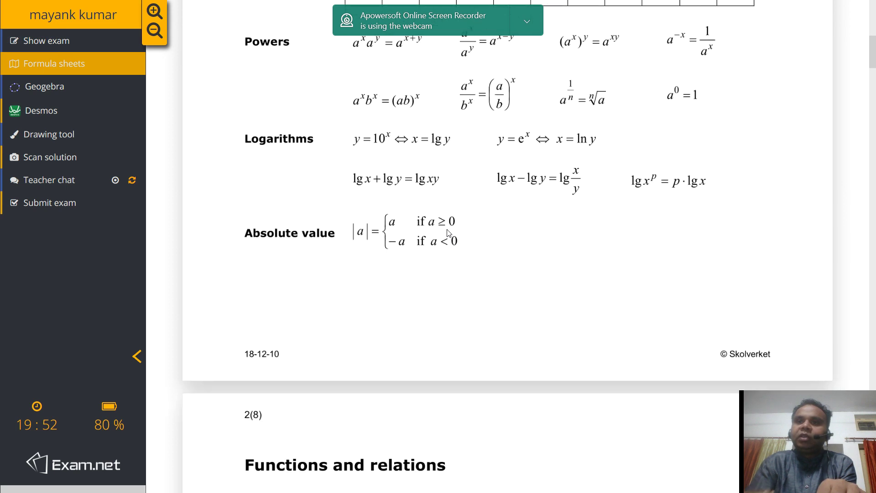
scroll(448, 234, "down", 8)
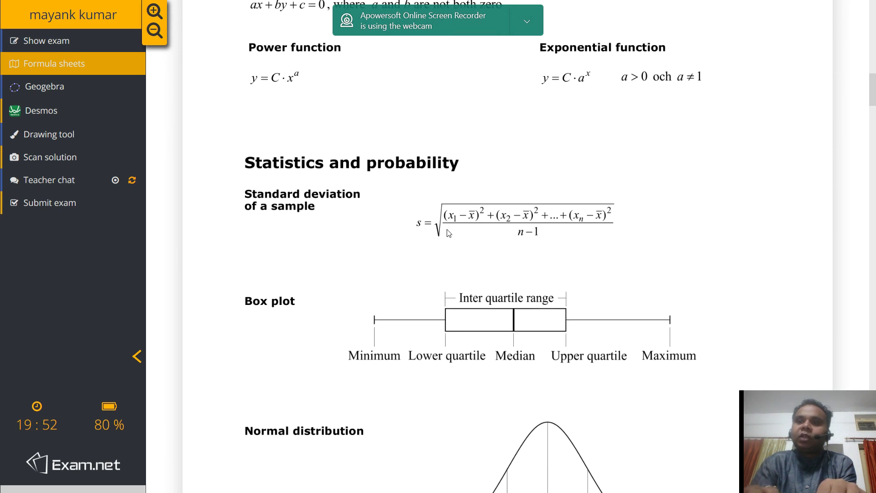
scroll(449, 233, "down", 3)
scroll(448, 233, "down", 11)
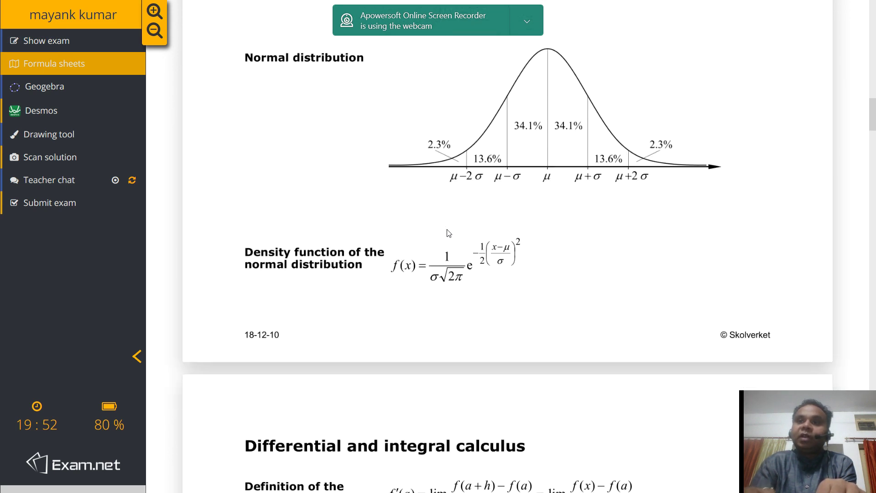
scroll(448, 233, "down", 4)
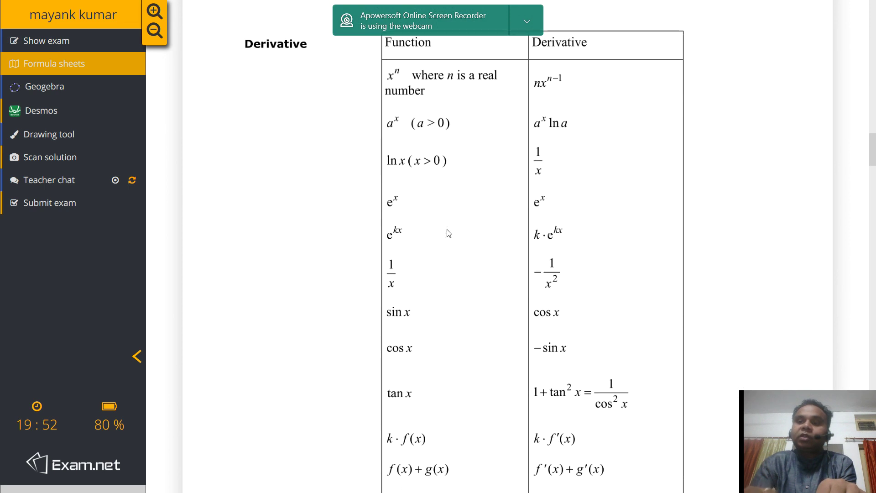
scroll(448, 233, "down", 6)
scroll(449, 233, "down", 7)
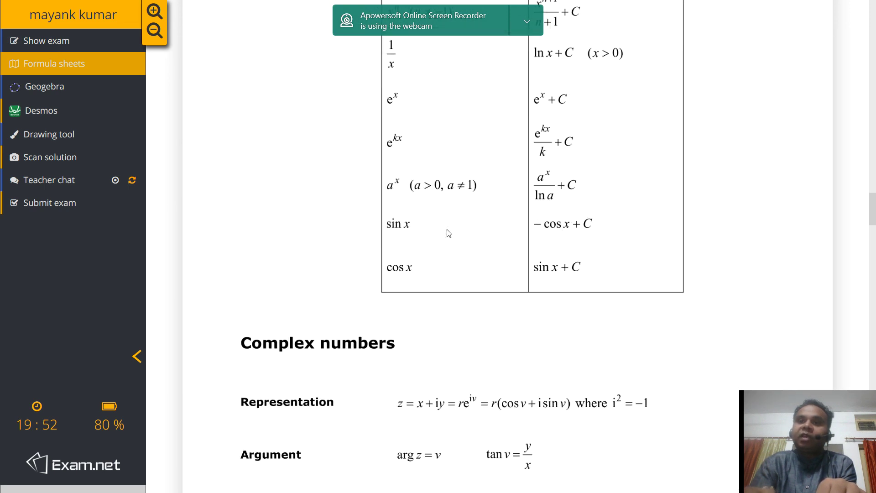
scroll(448, 234, "down", 4)
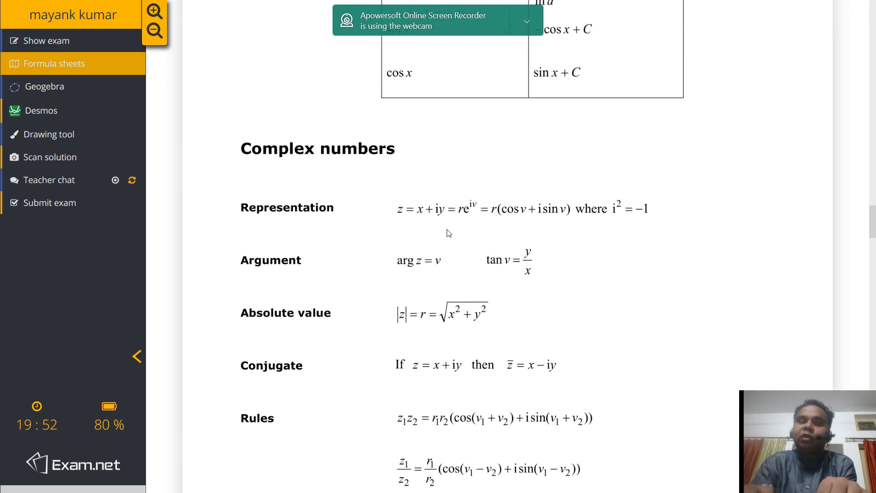
left_click(54, 91)
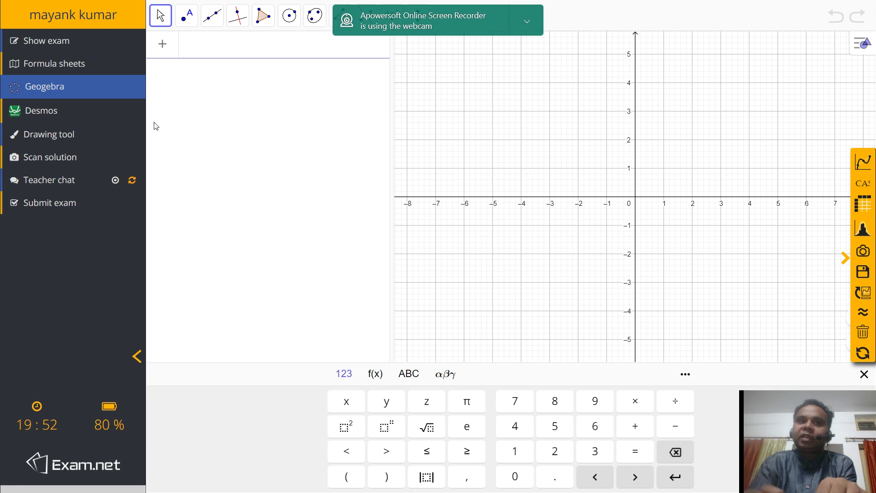
Switch from GeoGebra to the blank Drawing tool canvas.
left_click(64, 133)
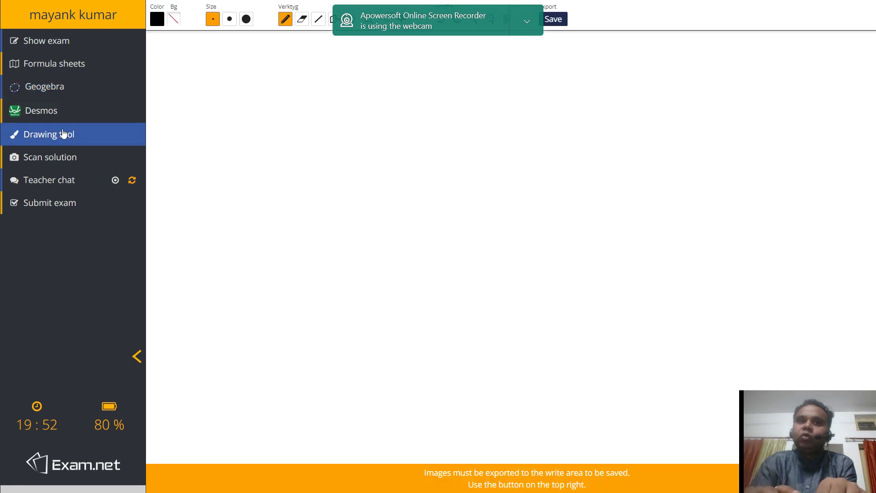
left_click(493, 13)
Explain the lockout with 'i was just movingthe recorder' and request an unlock.
left_click_drag(492, 14, 518, 384)
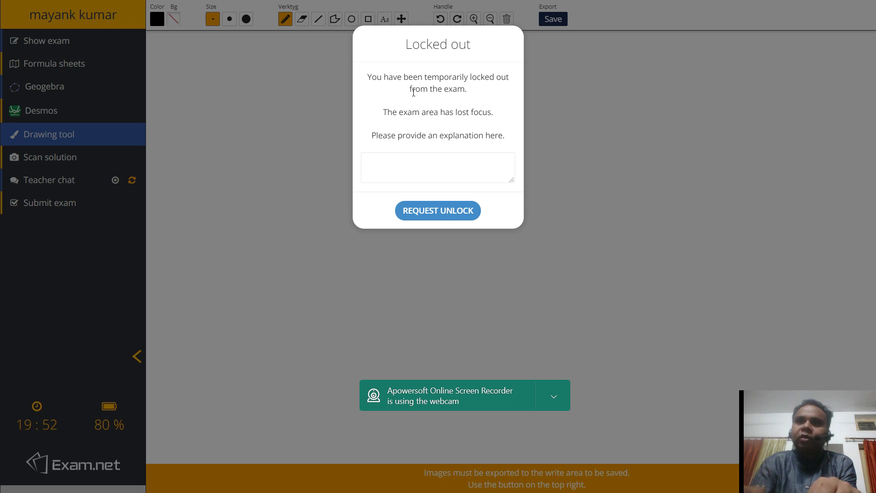
left_click(406, 163)
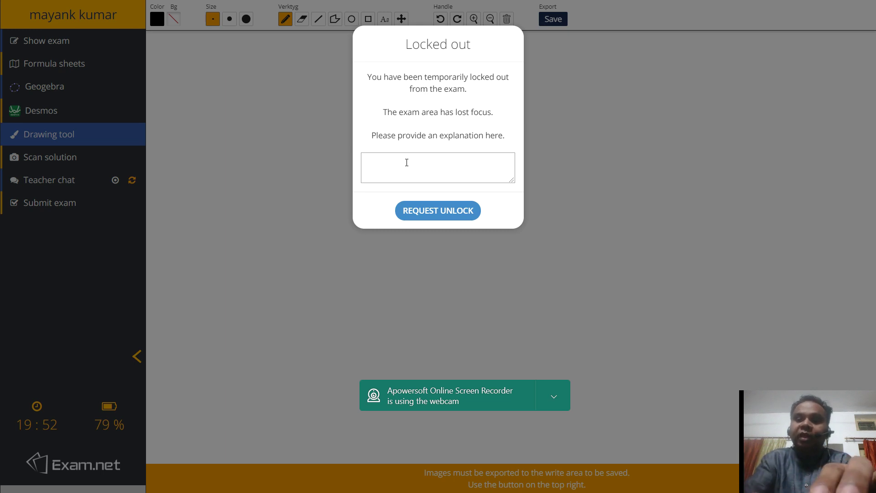
type("i was ju")
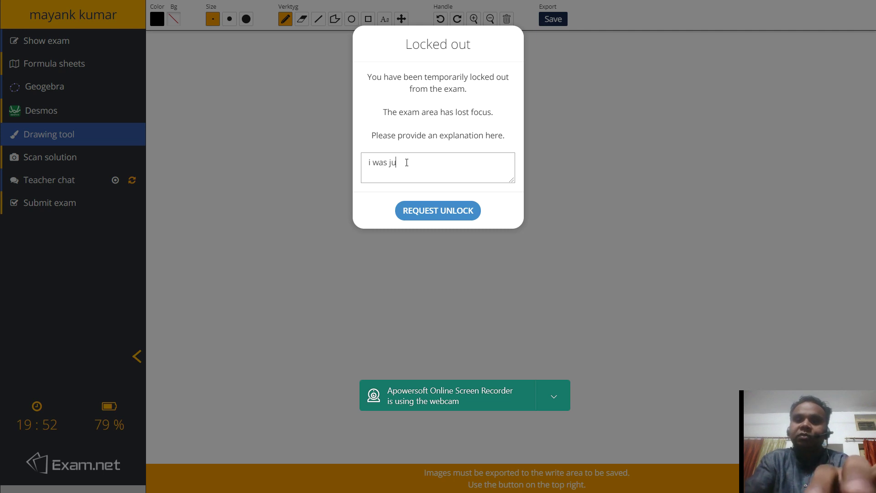
type("st moving")
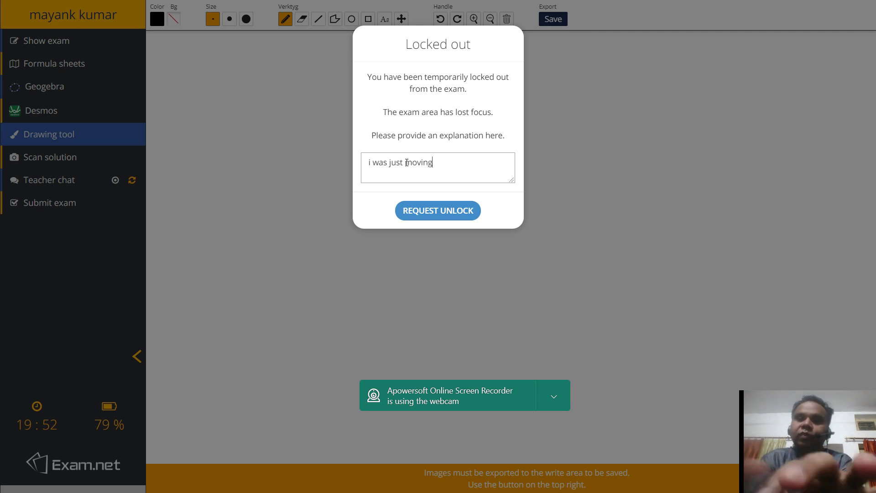
type("the recorder")
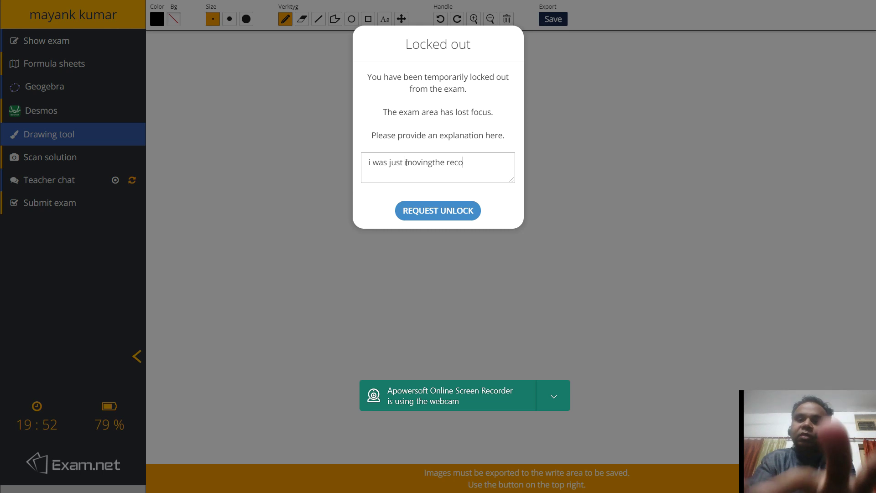
left_click(425, 210)
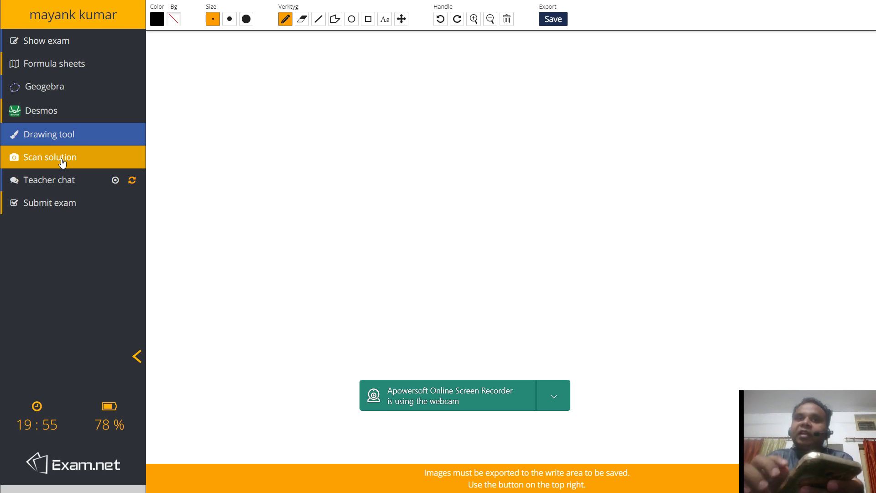
Open the scan-solution page and, after photographing the solution, bring up the code prompt.
left_click(63, 161)
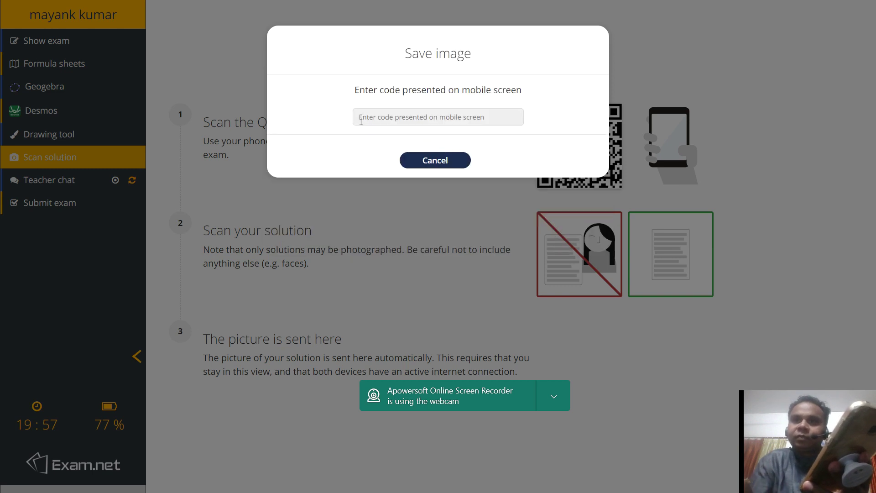
left_click(357, 122)
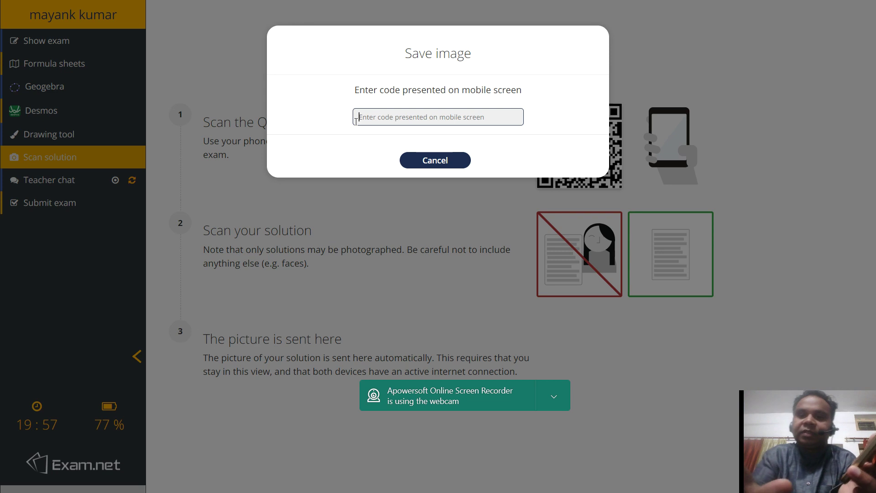
Enter the code shown on the phone and confirm inserting the photo.
type("71")
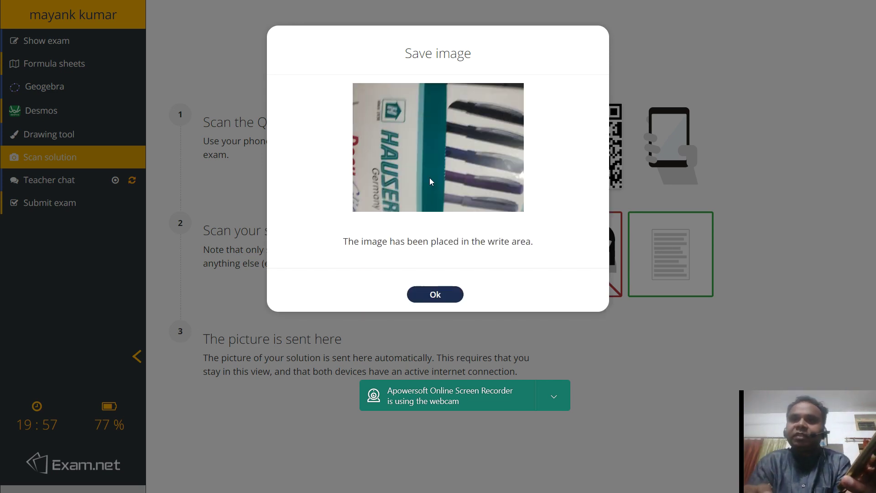
left_click(431, 295)
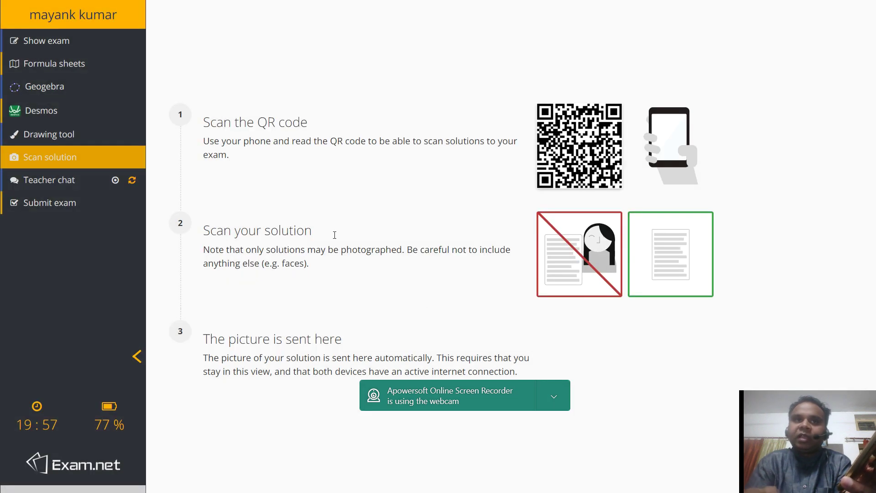
Return to the exam paper and scroll the answer to check the typed lines and photo.
left_click(50, 42)
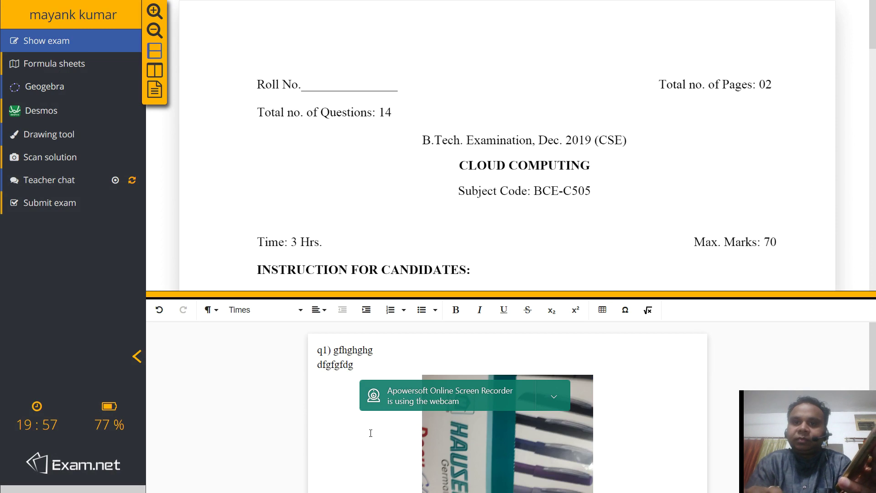
left_click(359, 363)
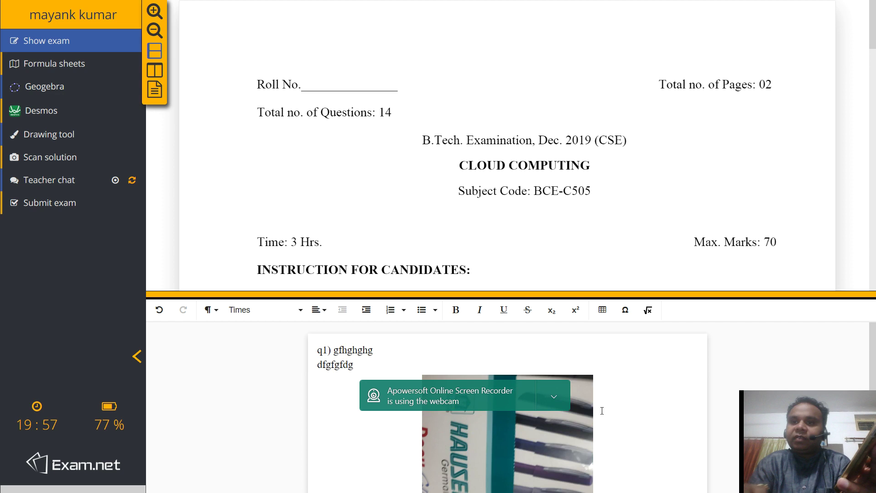
scroll(601, 409, "down", 2)
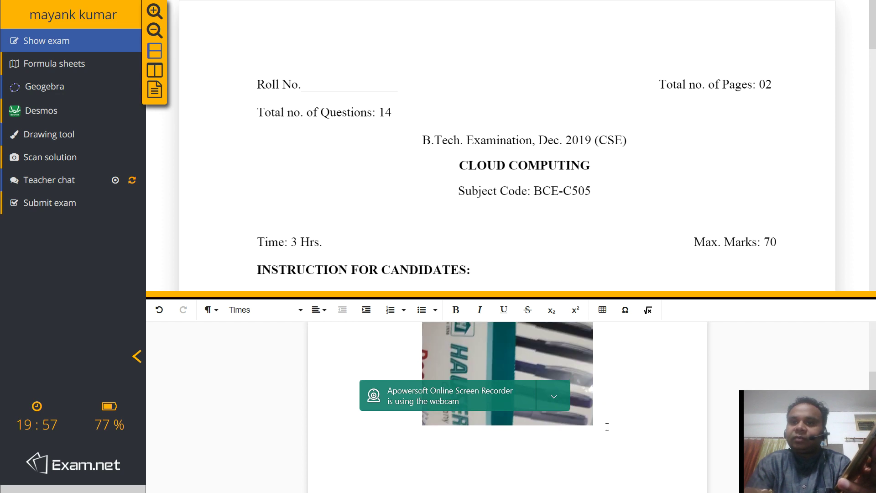
scroll(607, 442, "up", 1)
scroll(607, 426, "down", 2)
scroll(607, 426, "up", 2)
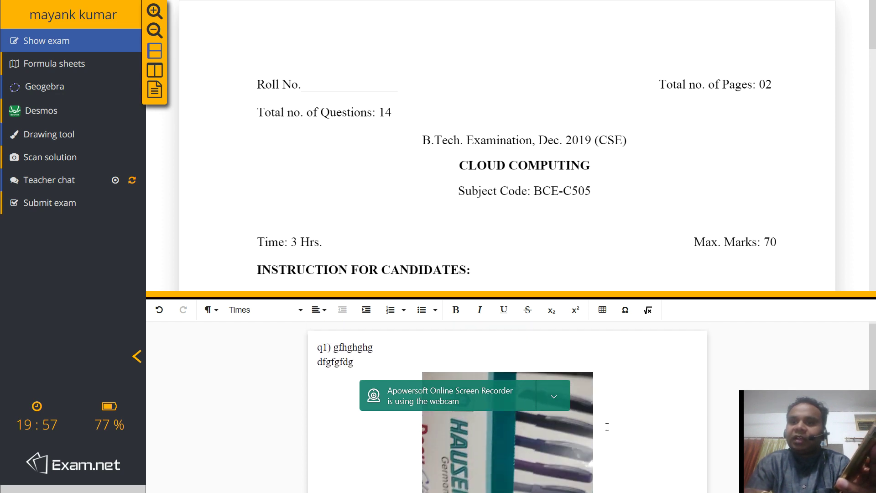
scroll(607, 426, "down", 2)
scroll(607, 427, "up", 1)
scroll(606, 427, "down", 1)
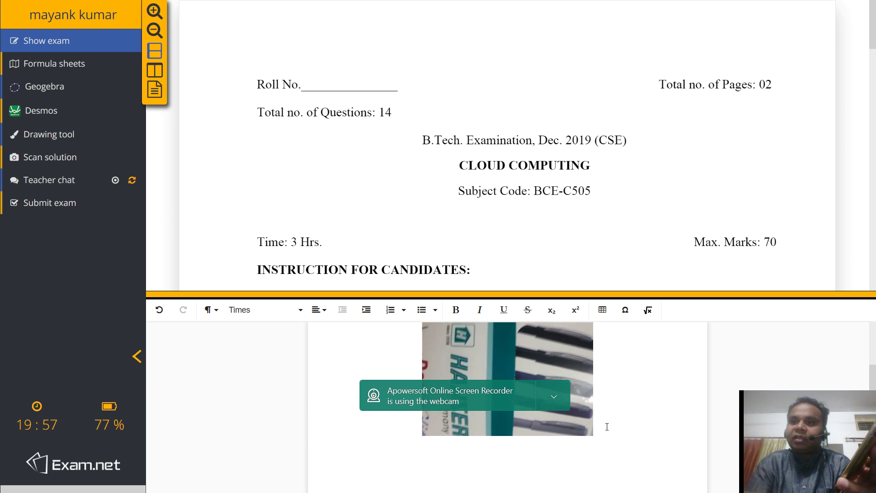
scroll(607, 427, "up", 1)
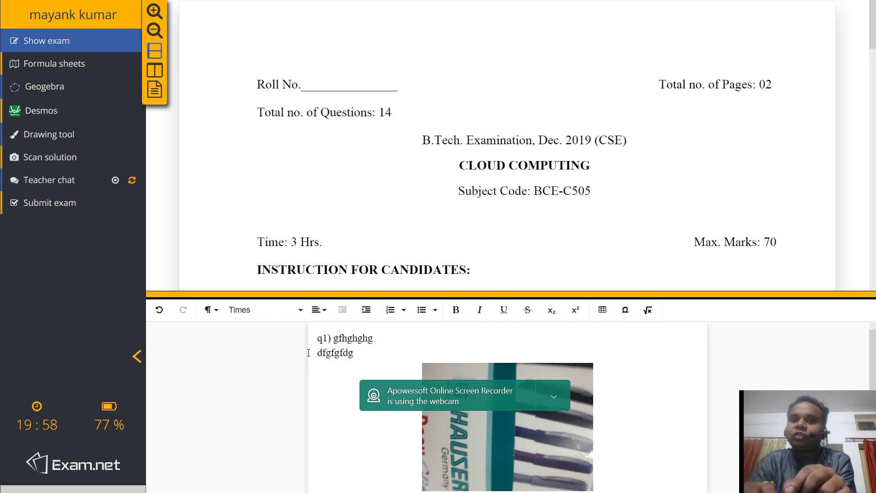
scroll(308, 353, "down", 2)
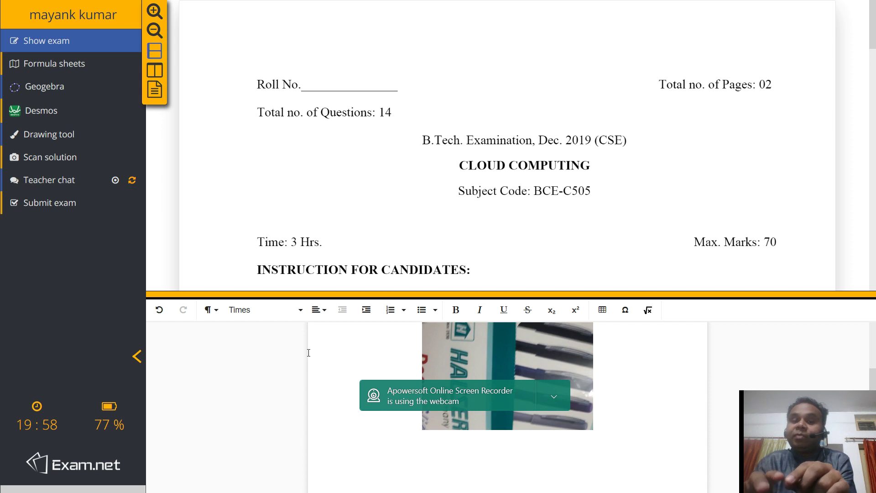
scroll(308, 352, "up", 2)
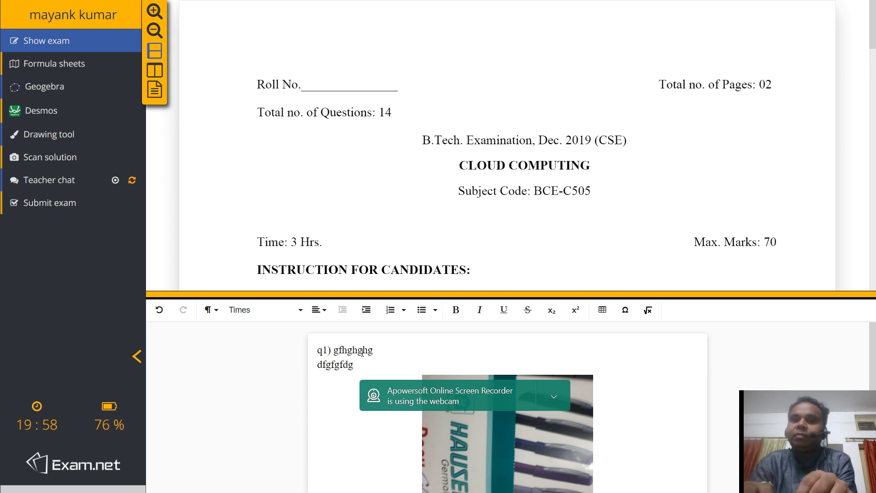
scroll(363, 352, "down", 1)
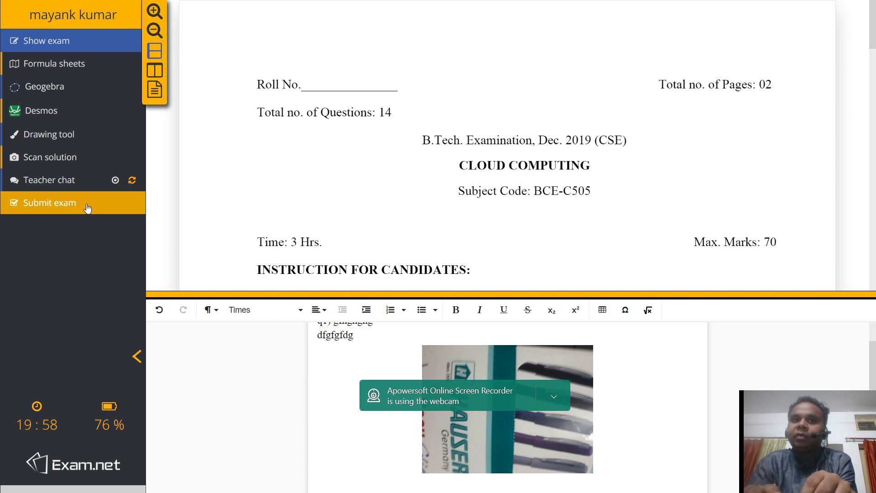
Hand in the exam, confirm 'Submit exam' to reach the thank-you page, then minimize the browser.
left_click(50, 203)
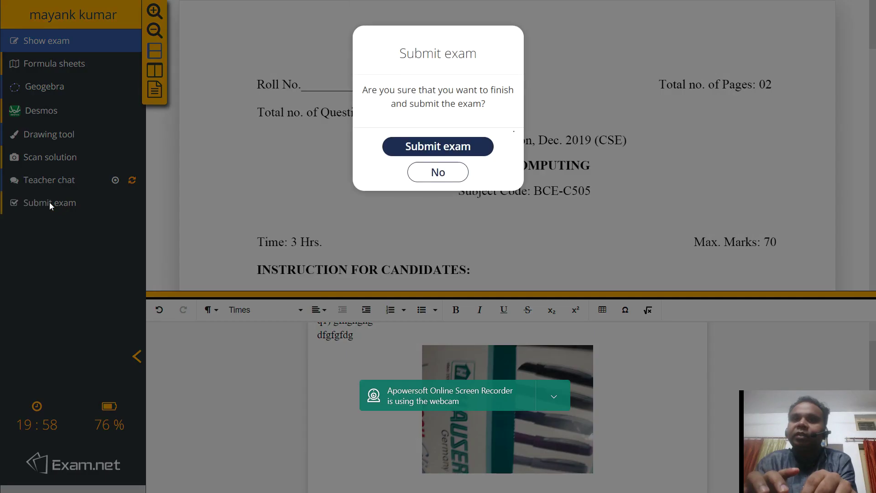
left_click(420, 153)
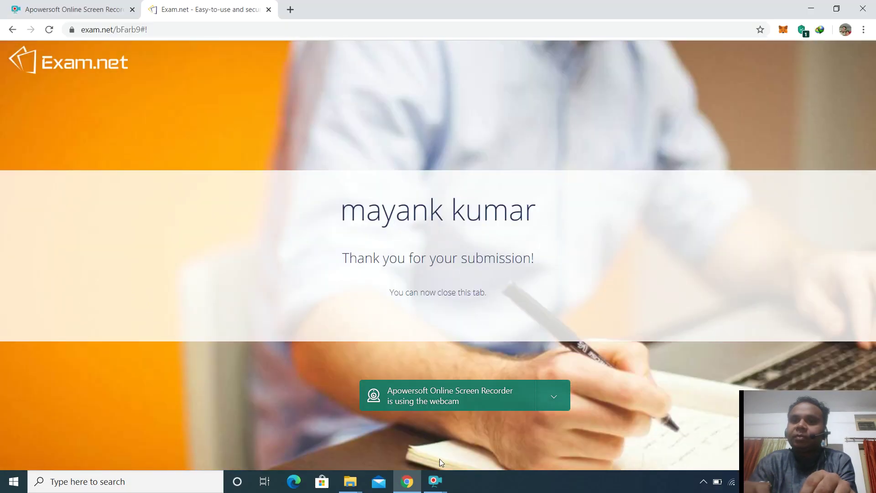
left_click(436, 482)
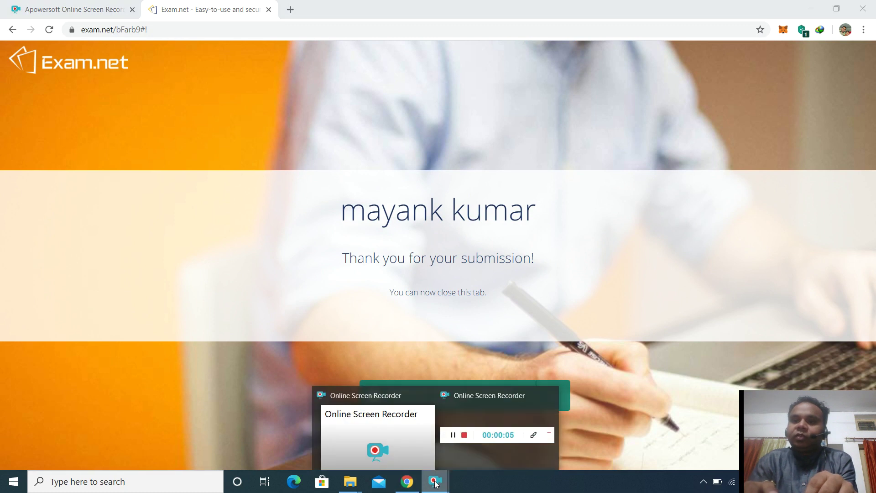
mouse_move(462, 440)
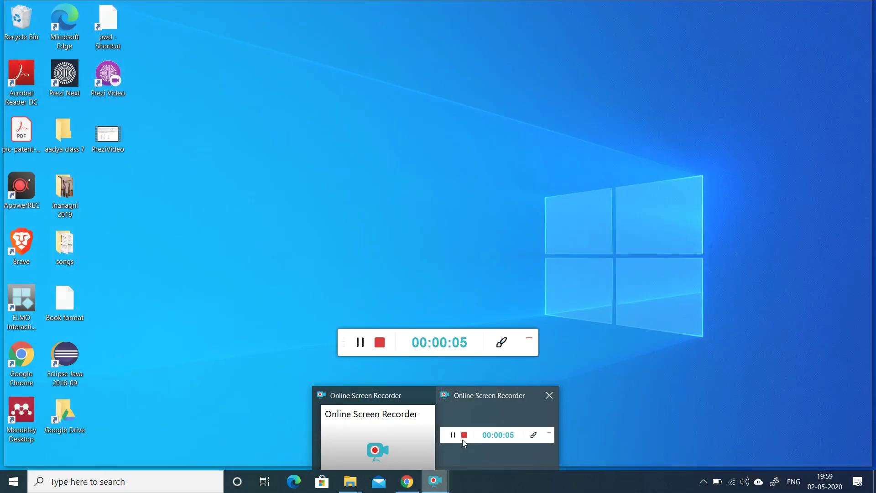